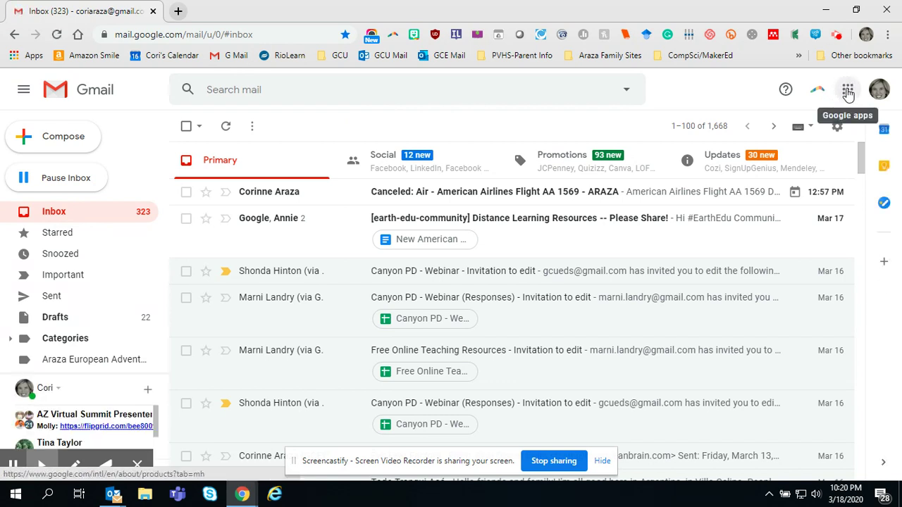
Step: Launch Google Drive in a new tab from Gmail's Google apps menu
{"action": "left_click", "coordinate": [847, 92]}
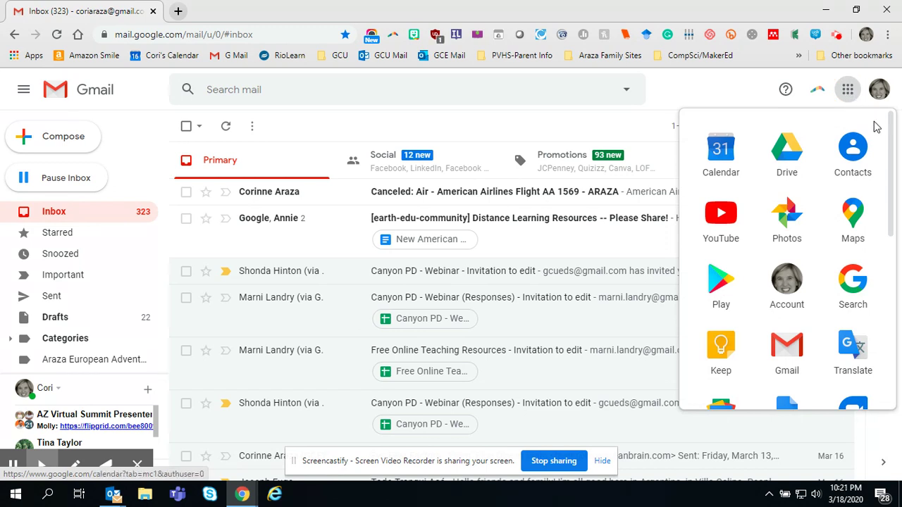
{"action": "mouse_move", "coordinate": [889, 161]}
{"action": "left_mouse_down"}
{"action": "mouse_move", "coordinate": [894, 342]}
{"action": "mouse_move", "coordinate": [889, 151]}
{"action": "left_mouse_up"}
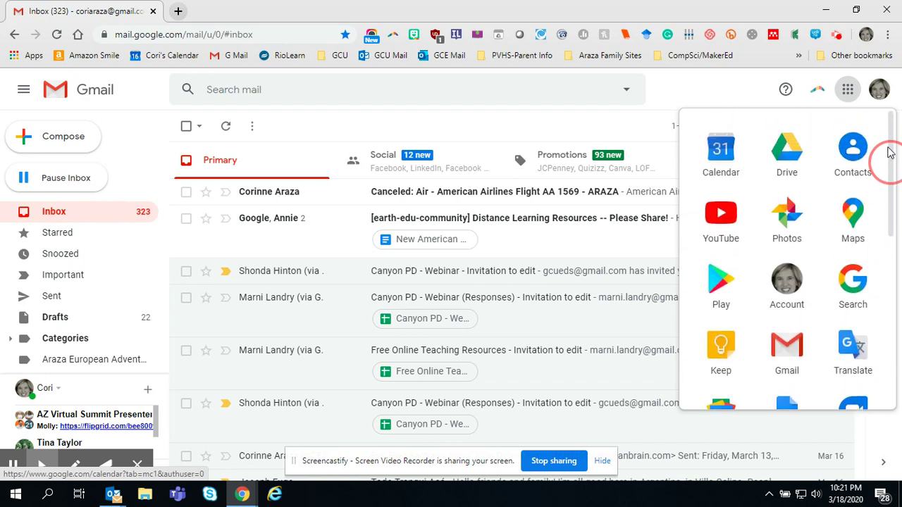
{"action": "left_click", "coordinate": [786, 155]}
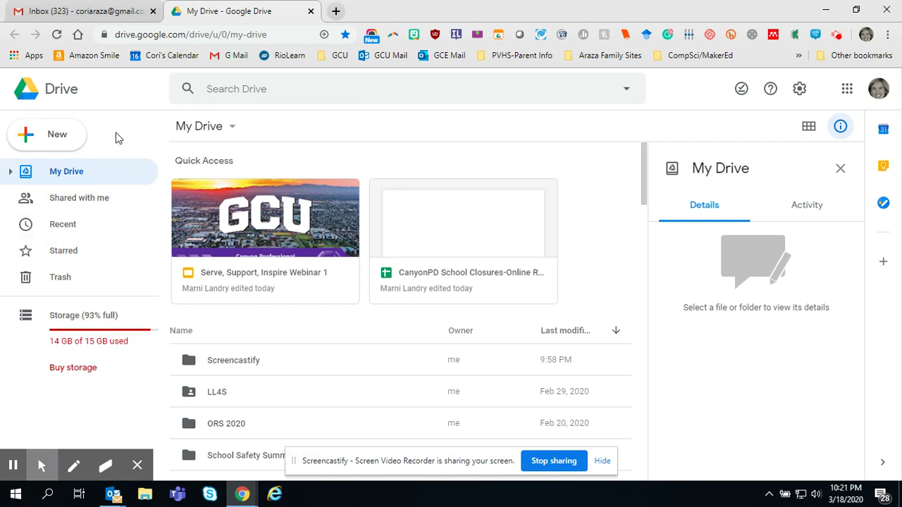
Step: Create a new folder named 'Digital Portfolio-Cade' in My Drive
{"action": "left_click", "coordinate": [42, 141]}
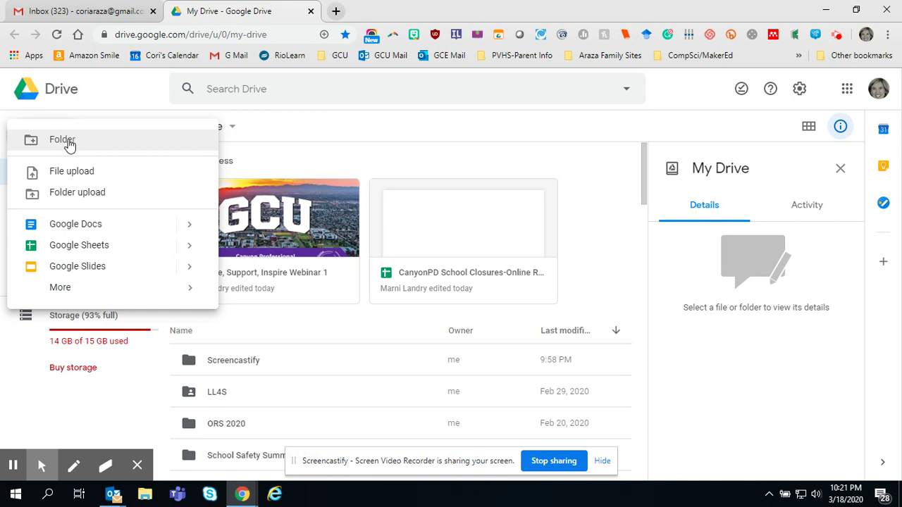
{"action": "left_click", "coordinate": [69, 141]}
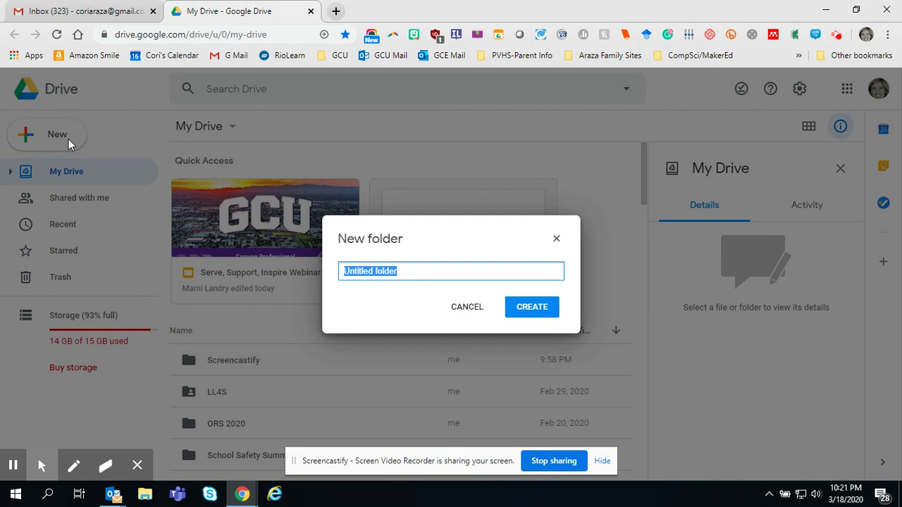
{"action": "type", "text": "D"}
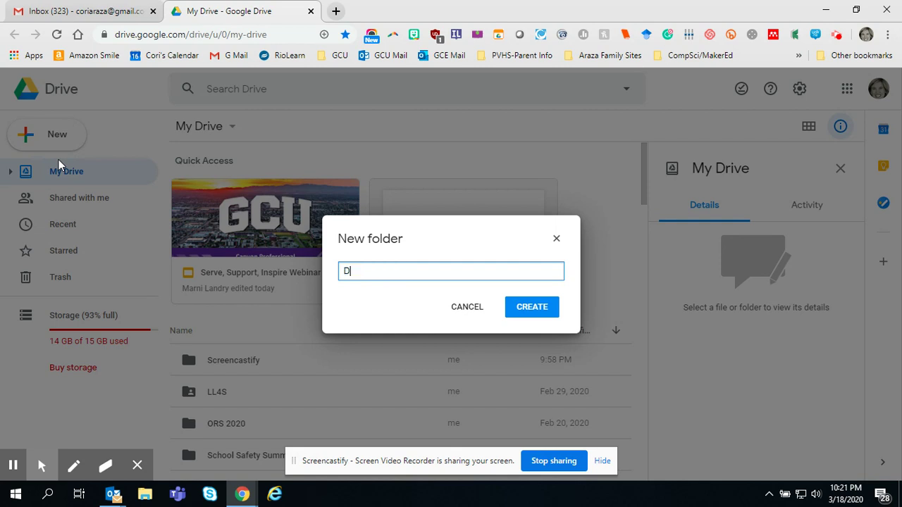
{"action": "type", "text": "igital Portfolio-Cade"}
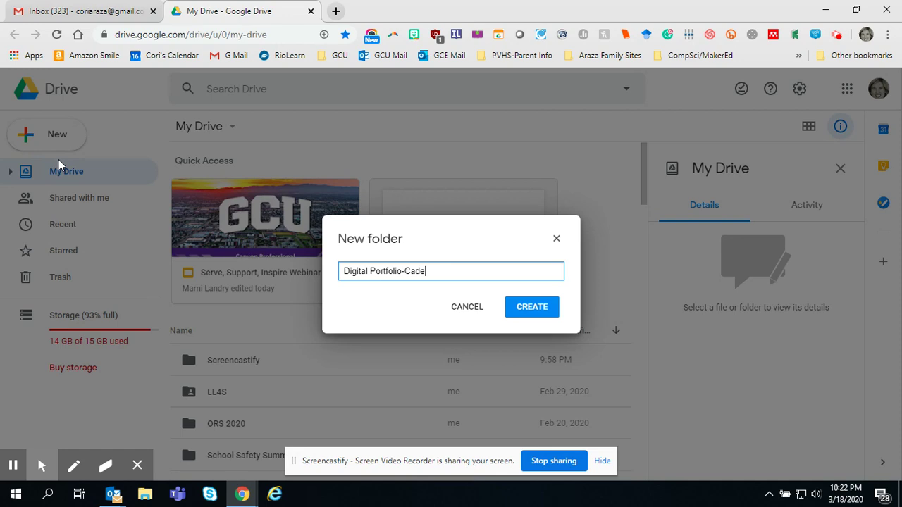
{"action": "left_click", "coordinate": [528, 310]}
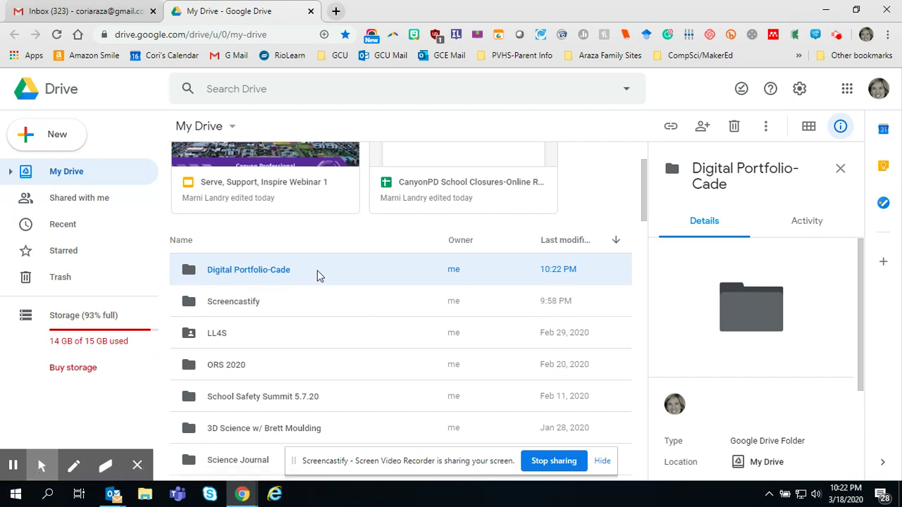
Step: Open the Digital Portfolio-Cade folder and bring up its sharing settings
{"action": "left_click", "coordinate": [235, 275]}
{"action": "left_click", "coordinate": [234, 276]}
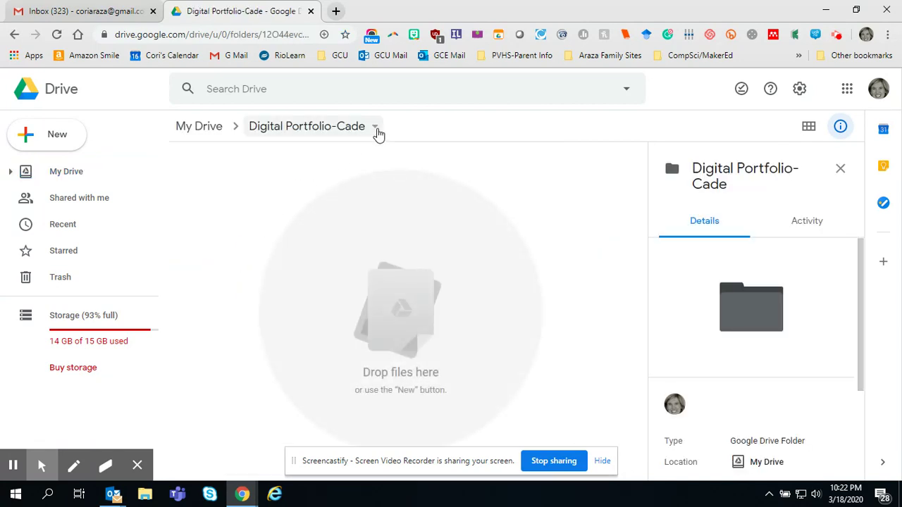
{"action": "left_click", "coordinate": [375, 129]}
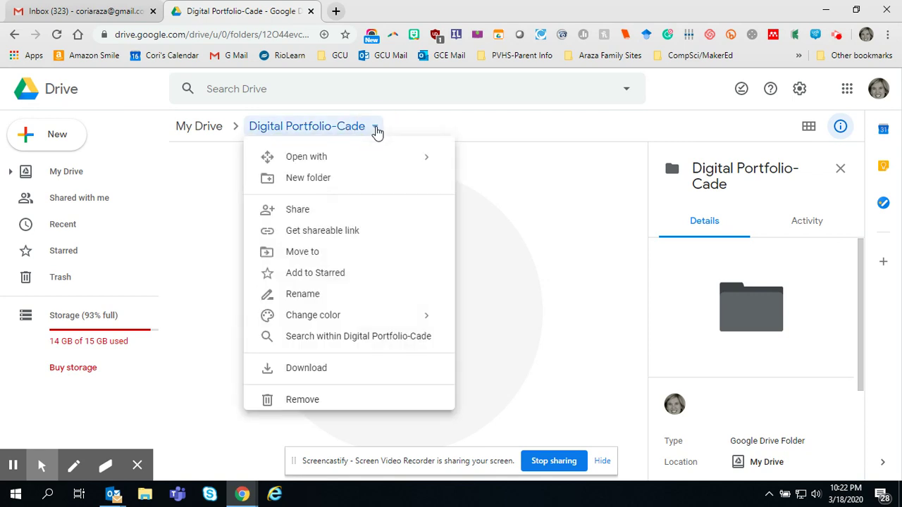
{"action": "left_click", "coordinate": [305, 212]}
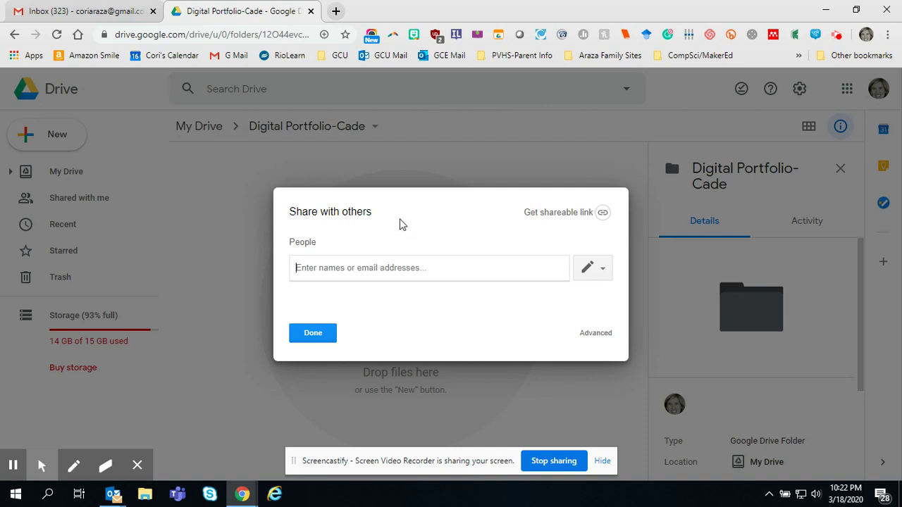
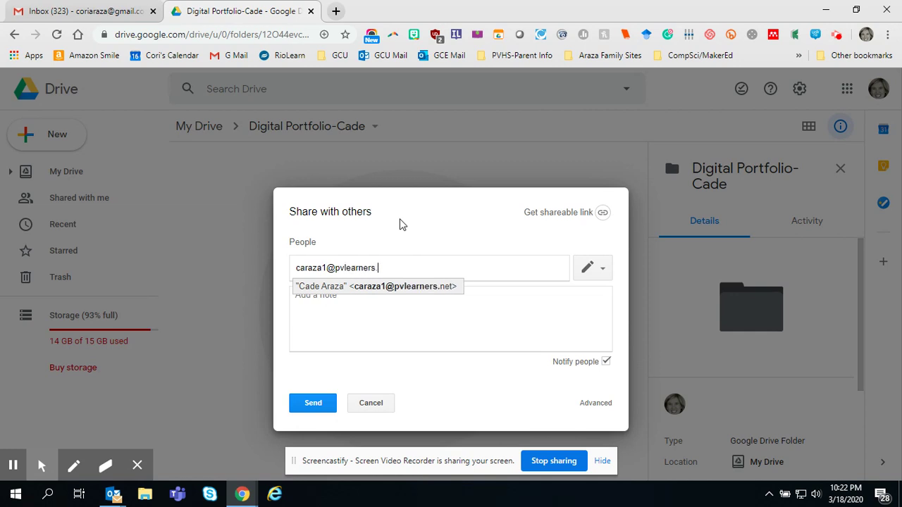
Step: Share the folder with two recipients' e-mail addresses and send the invitations
{"action": "key", "text": "Return"}
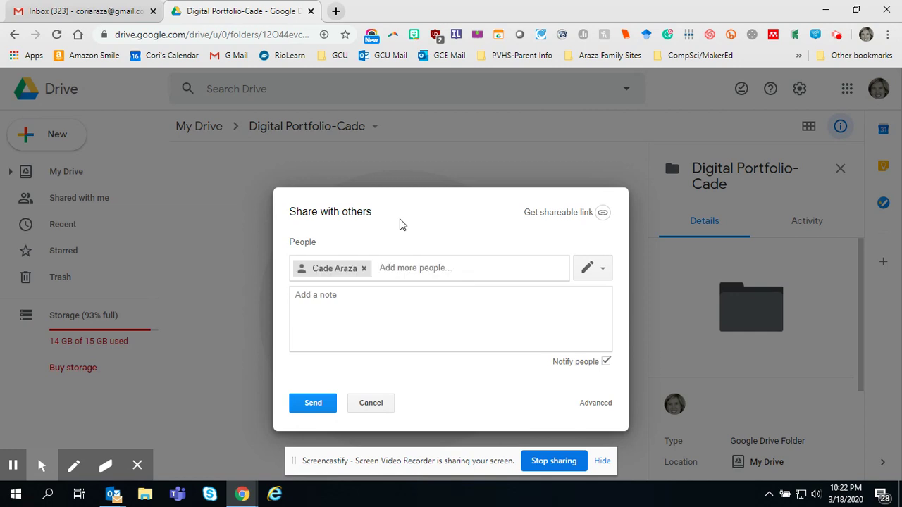
{"action": "type", "text": "cora"}
{"action": "key", "text": "BackSpace"}
{"action": "key", "text": "BackSpace"}
{"action": "key", "text": "BackSpace"}
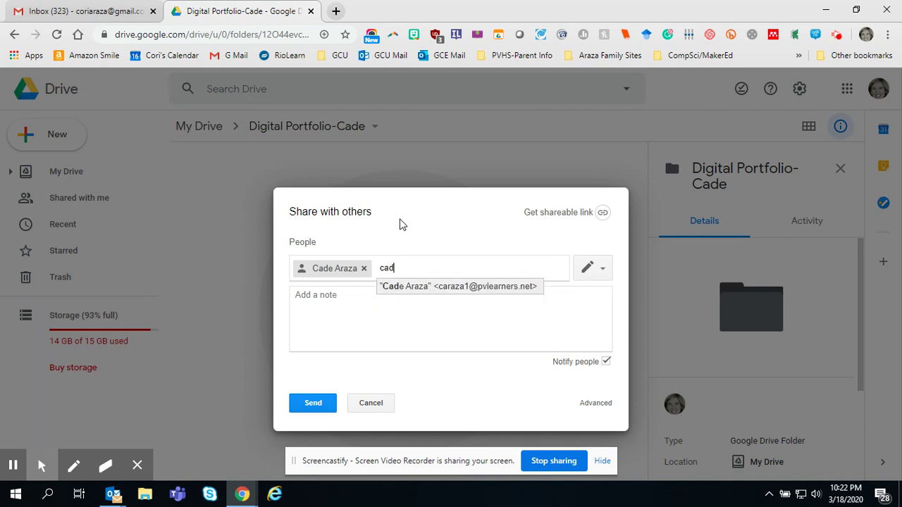
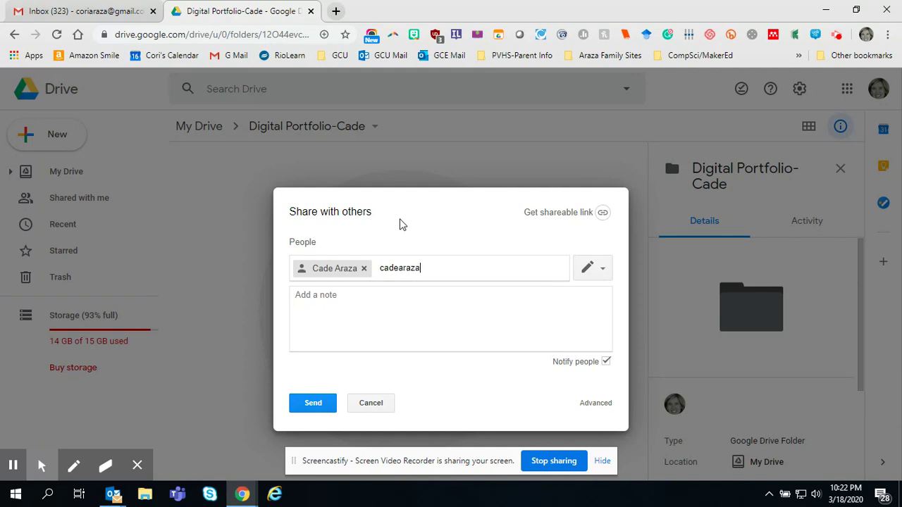
{"action": "left_click", "coordinate": [317, 404]}
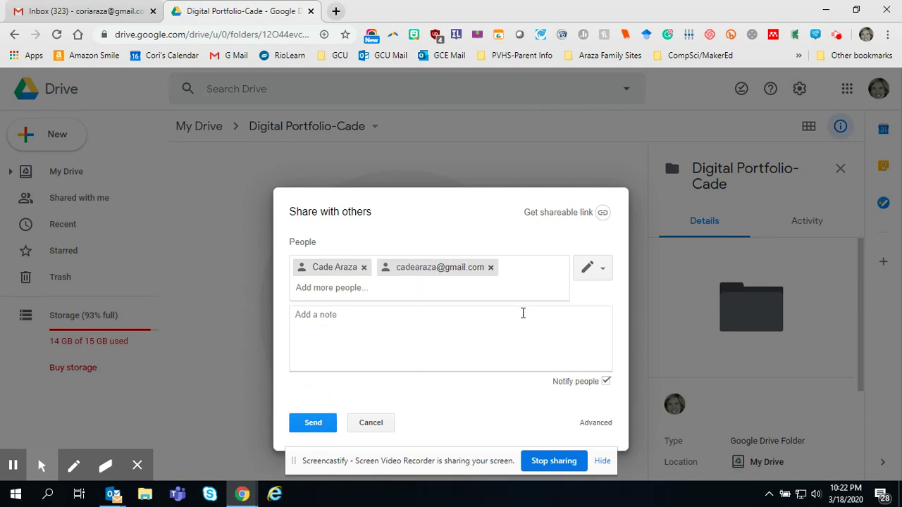
{"action": "left_click", "coordinate": [307, 425]}
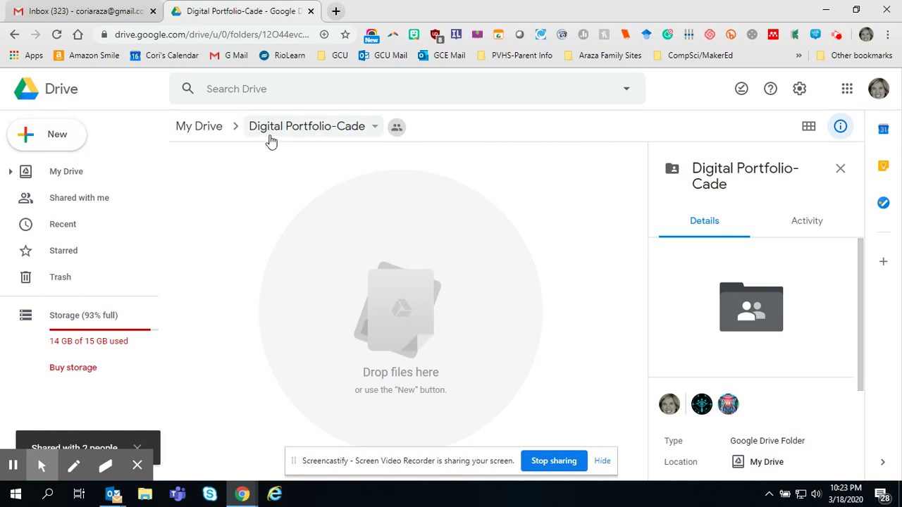
Step: Create a Google Doc in the shared folder and title it 'Weekly Assignments'
{"action": "left_click", "coordinate": [46, 139]}
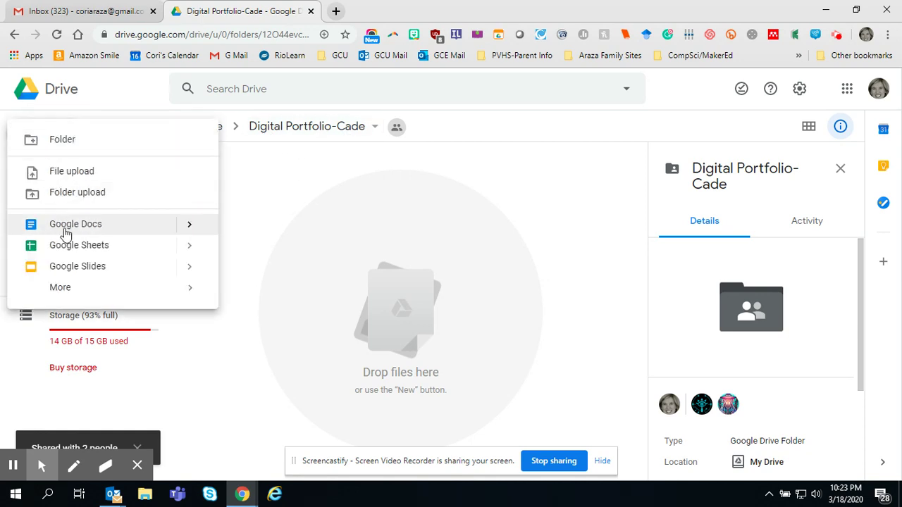
{"action": "left_click", "coordinate": [64, 224]}
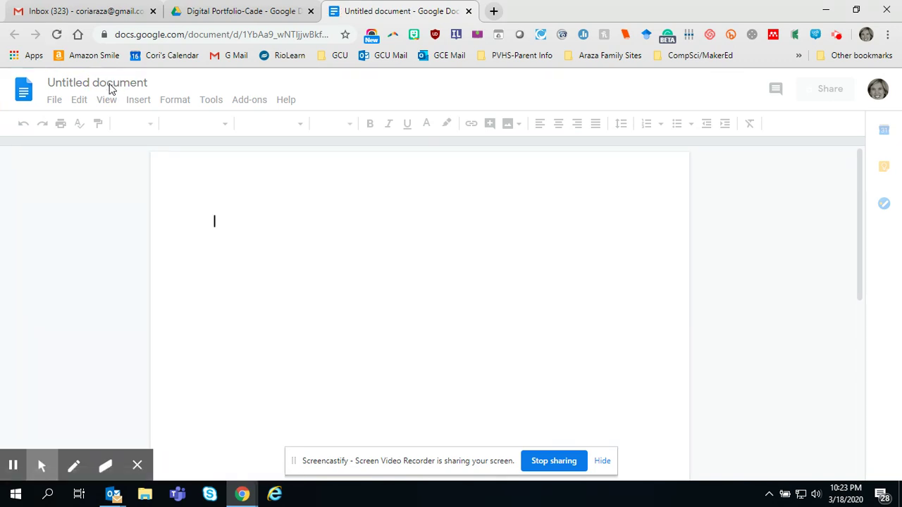
{"action": "left_click", "coordinate": [110, 84]}
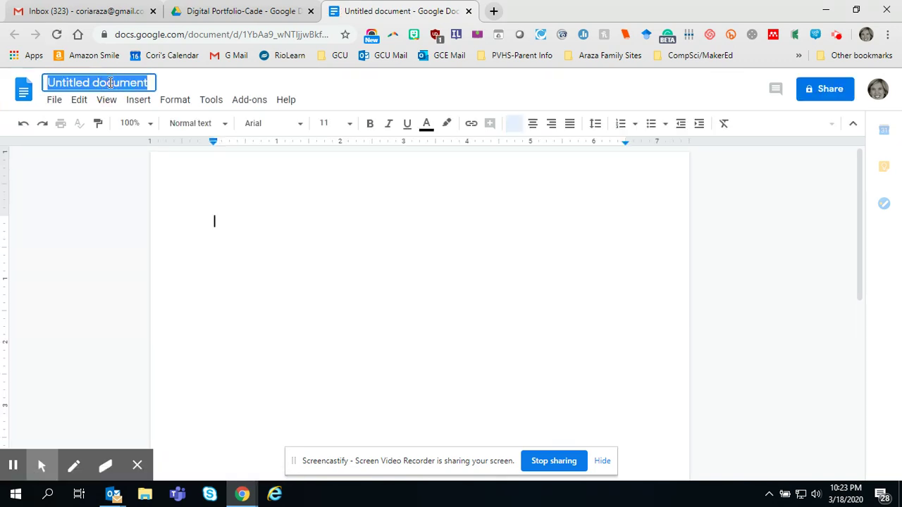
{"action": "type", "text": "Wee"}
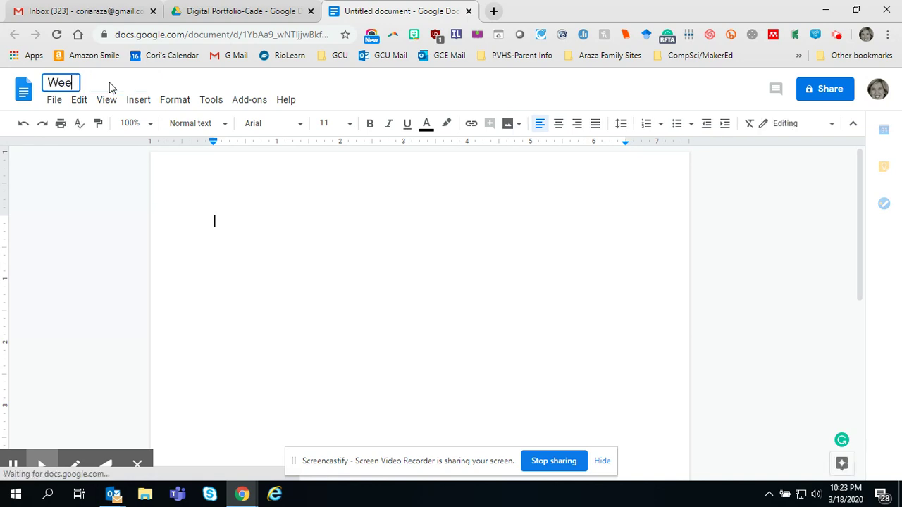
{"action": "type", "text": "kly A"}
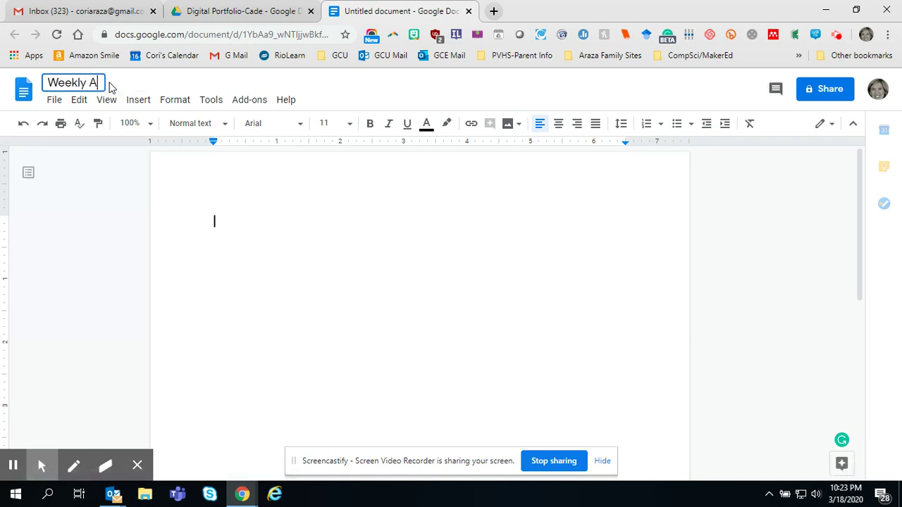
{"action": "type", "text": "ssignments"}
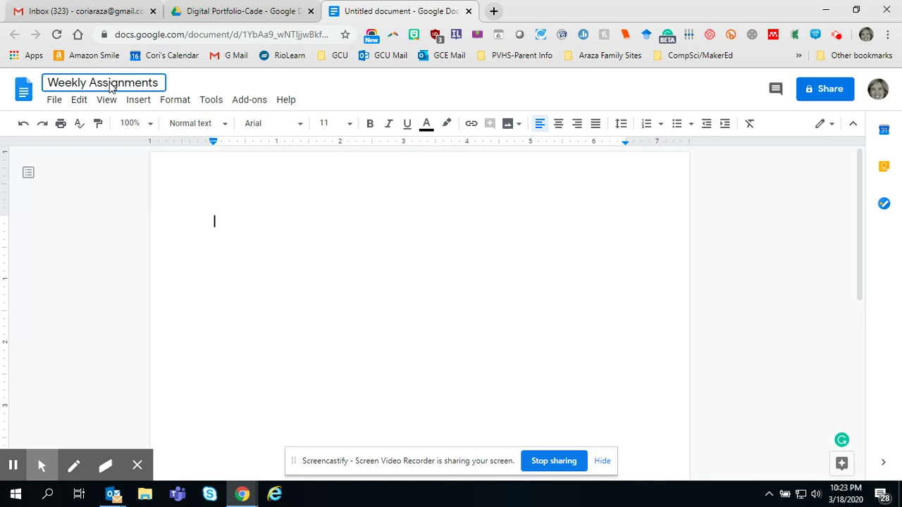
{"action": "left_click", "coordinate": [224, 226]}
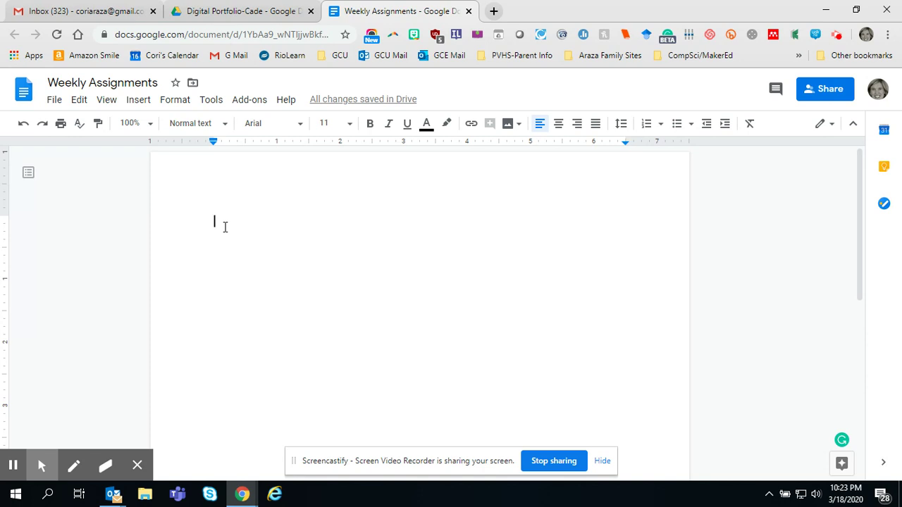
Step: Add numbered item '1. Run around the block 5 times and record your time intervals.'
{"action": "type", "text": "1. "}
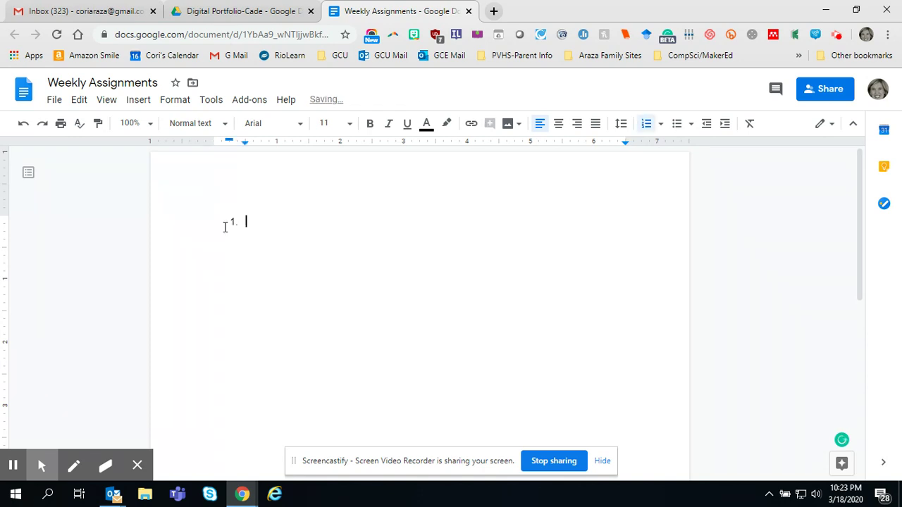
{"action": "type", "text": "Run around the block 5"}
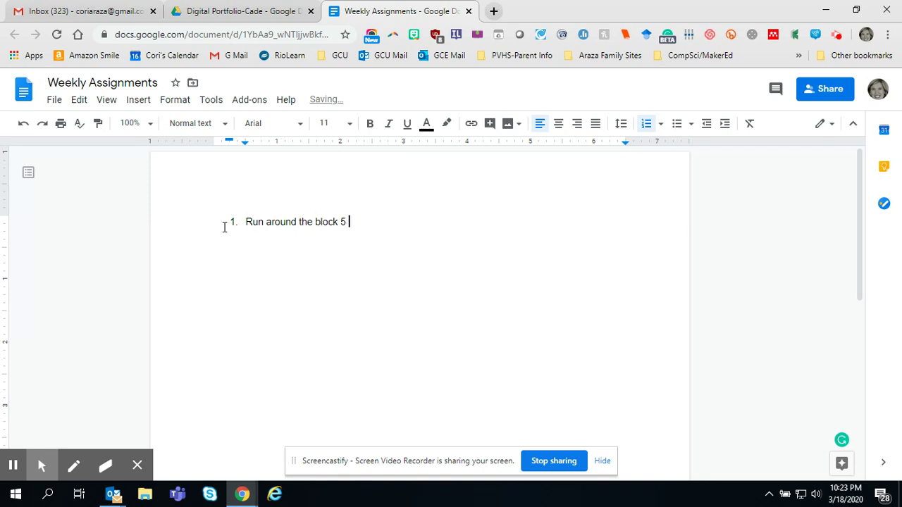
{"action": "type", "text": " times and record your tim"}
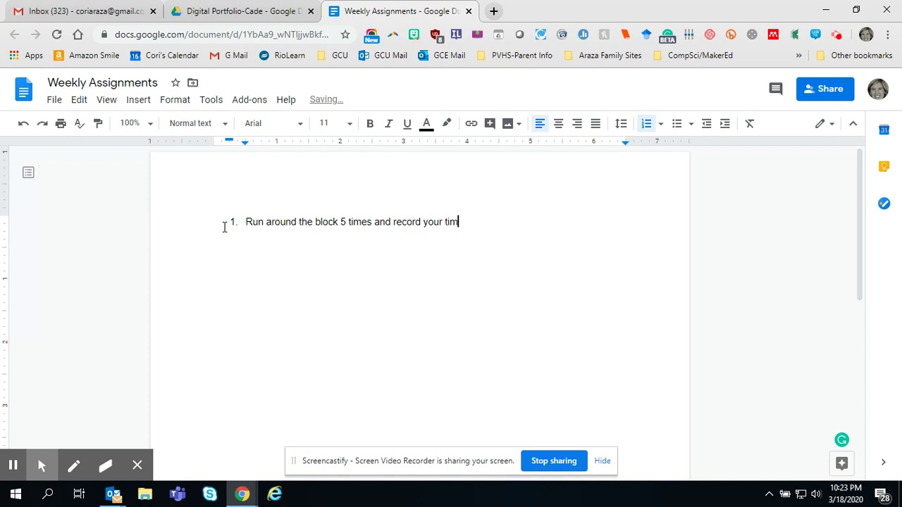
{"action": "type", "text": "e intervals."}
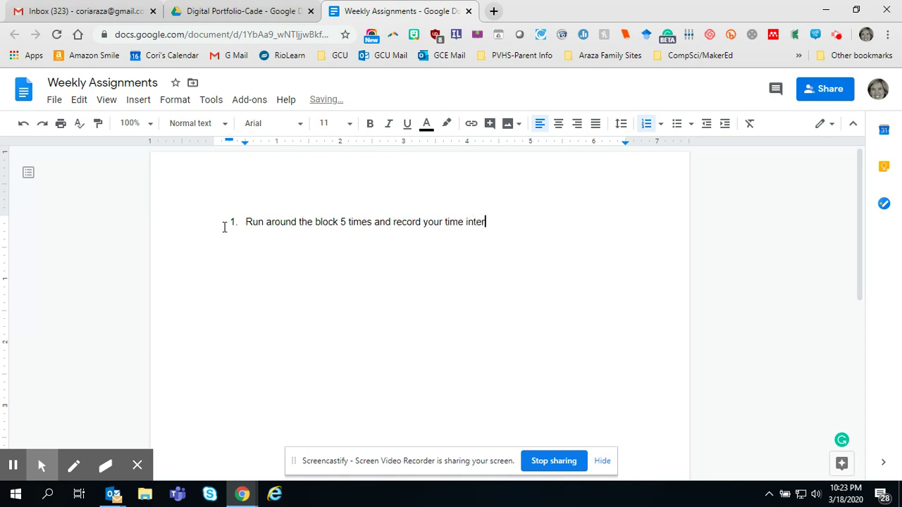